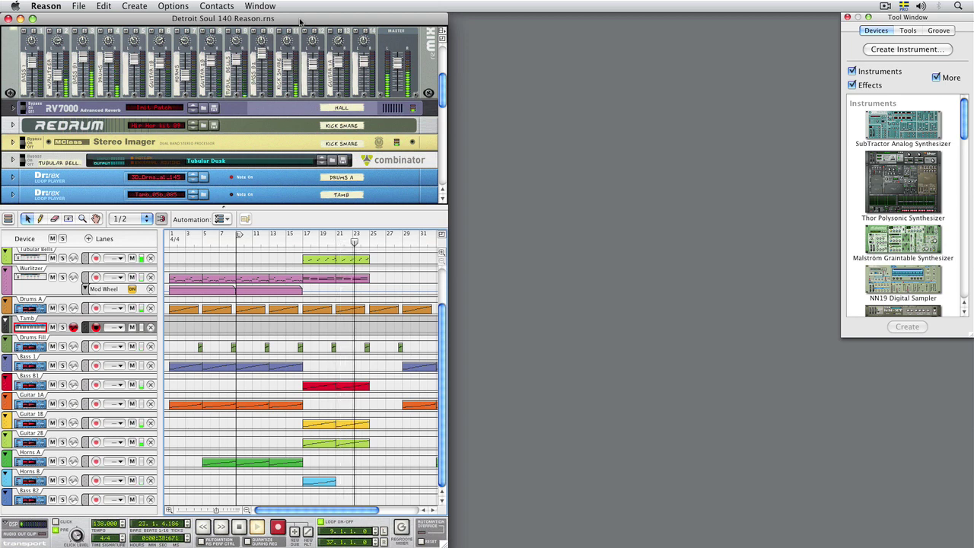
Stop playback of the Detroit Soul song and switch to the untitled song window.
key(space)
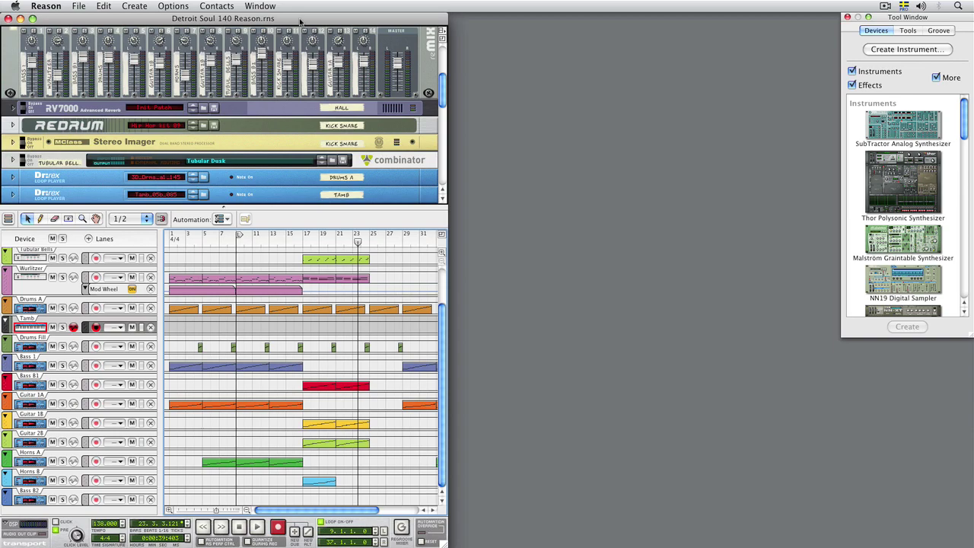
click(260, 6)
click(285, 114)
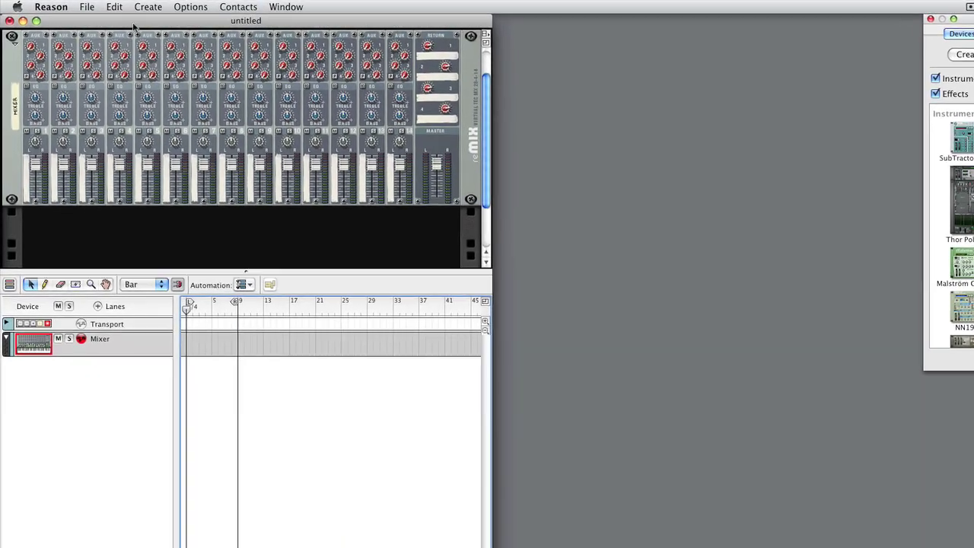
Add a Dr.REX Loop Player and open the Reason Soul School sound bank in its loop browser.
click(134, 6)
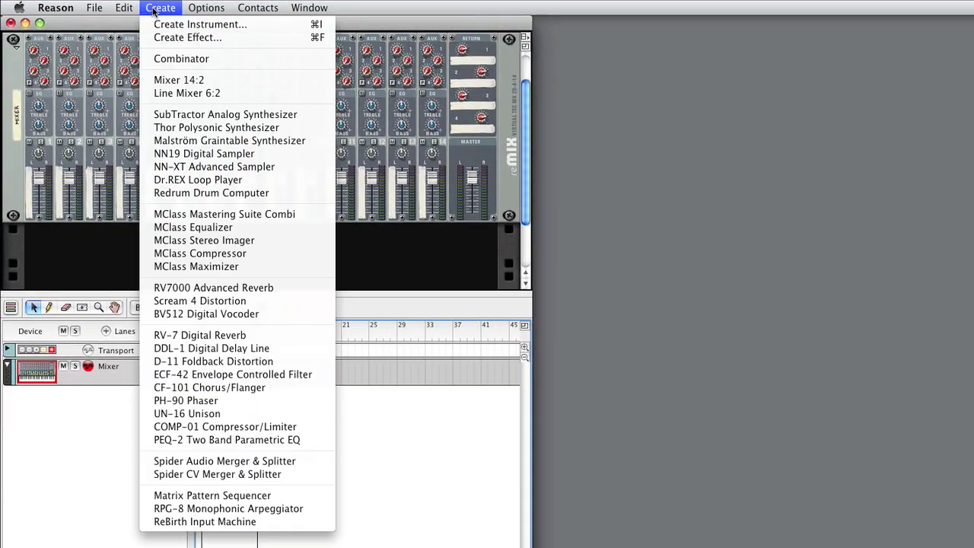
click(204, 180)
click(115, 174)
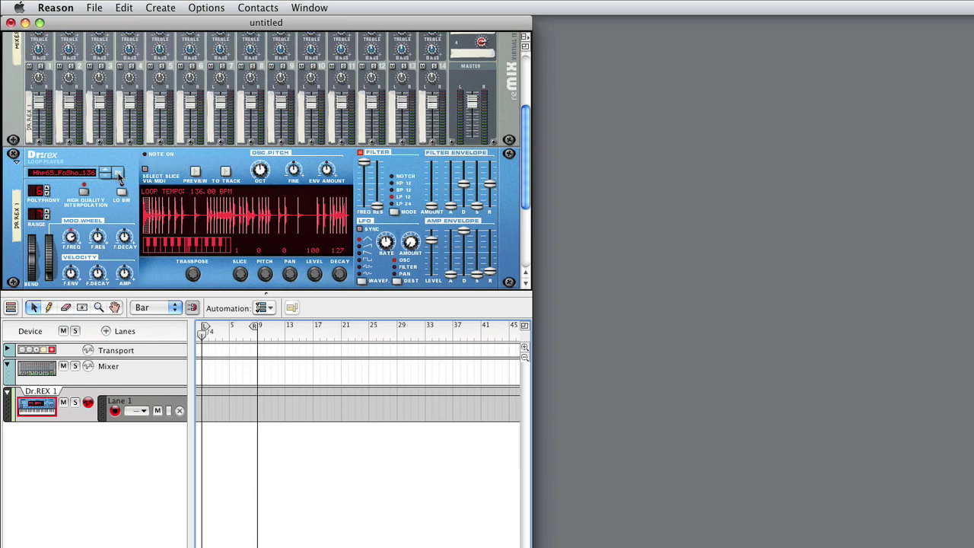
click(86, 213)
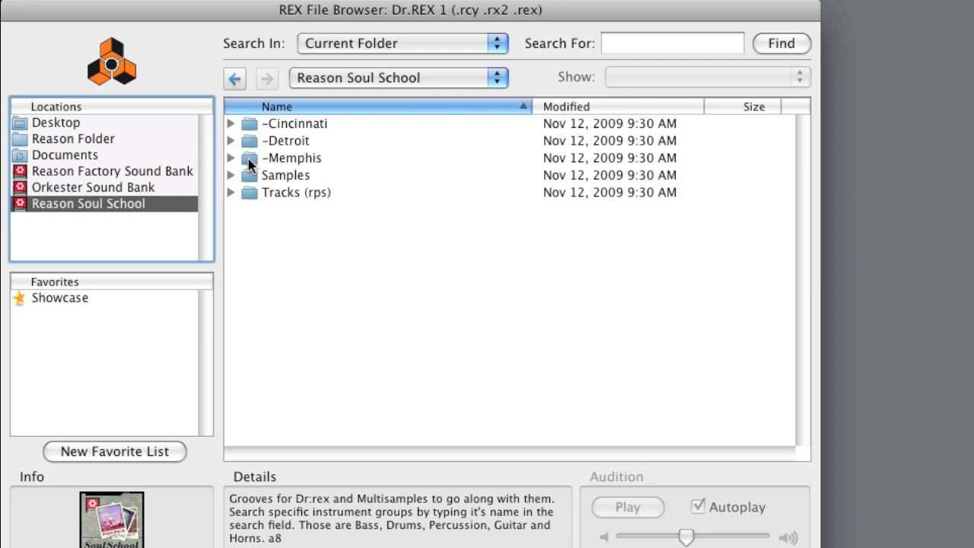
Audition the Cincinnati Groove 1 115 bpm drum loops, load 1C_Drms_a1_115.rx2 and send it to the track.
click(231, 123)
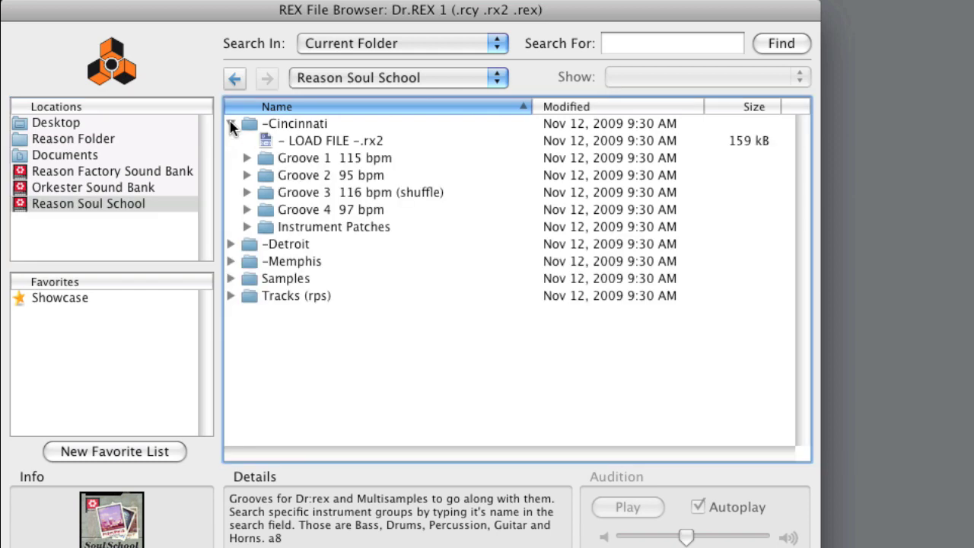
click(247, 158)
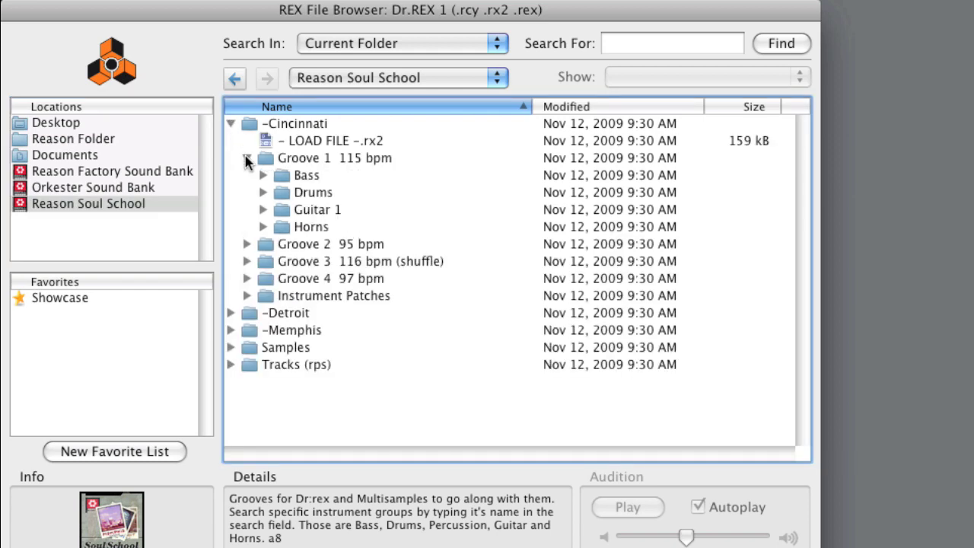
click(262, 192)
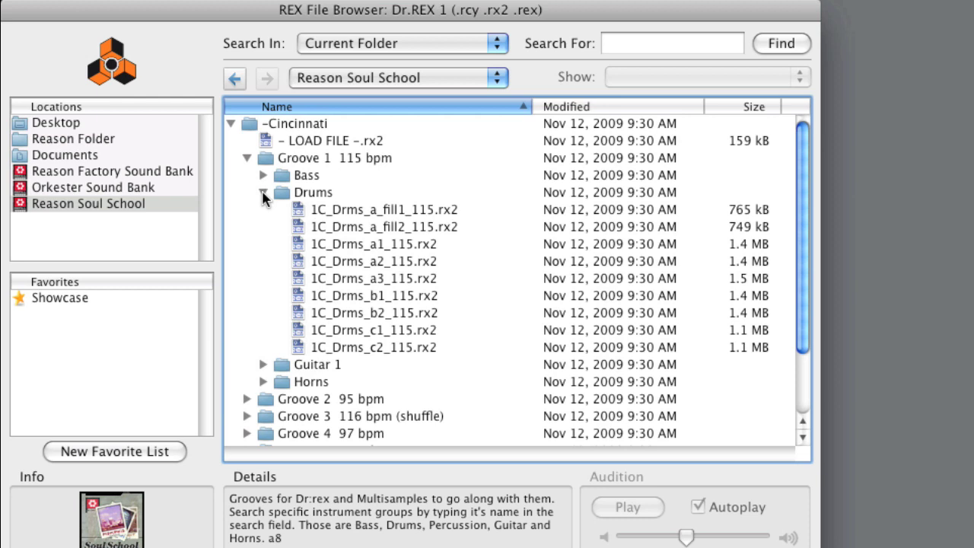
click(344, 263)
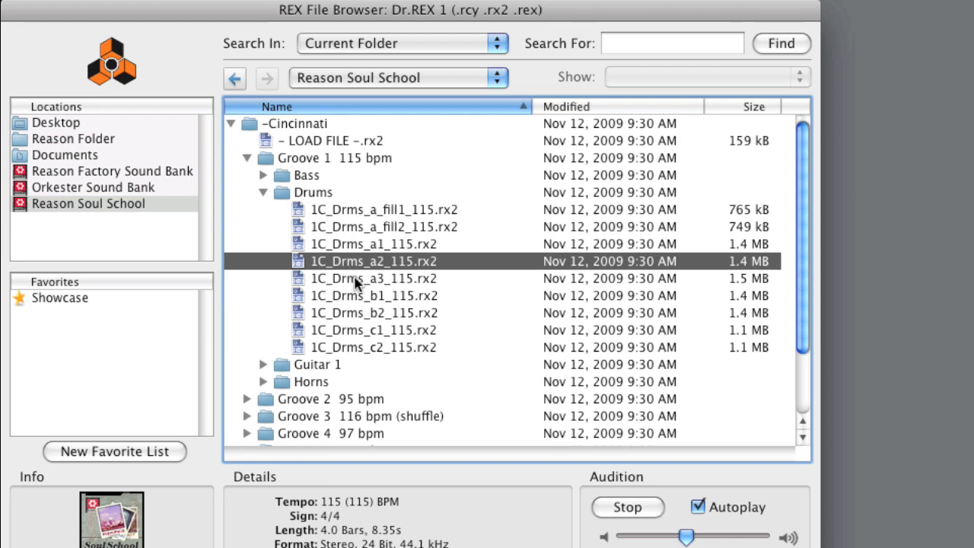
click(356, 296)
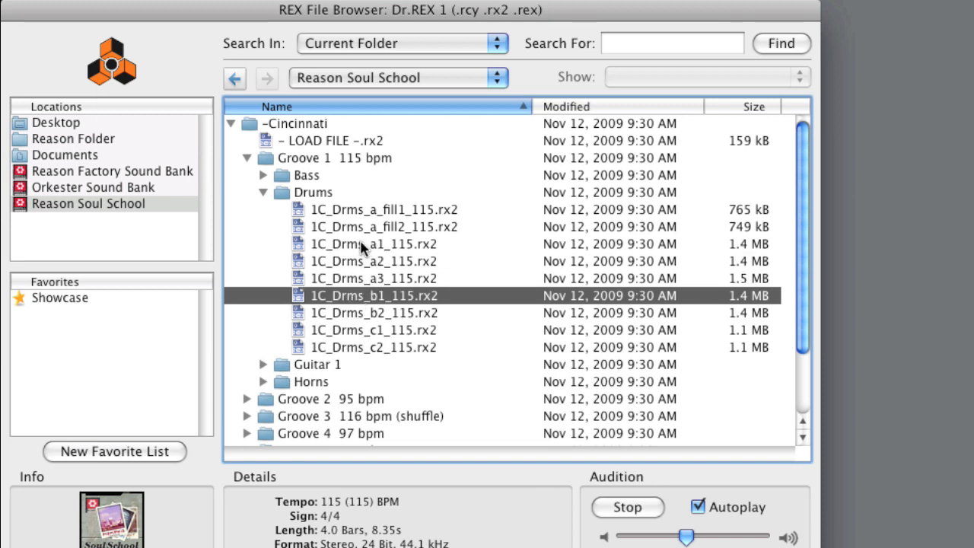
click(362, 245)
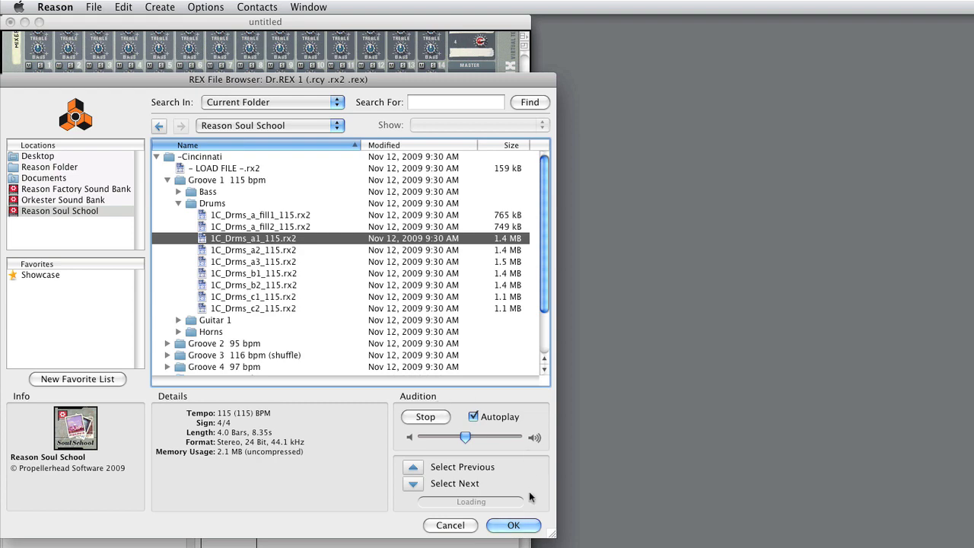
click(521, 524)
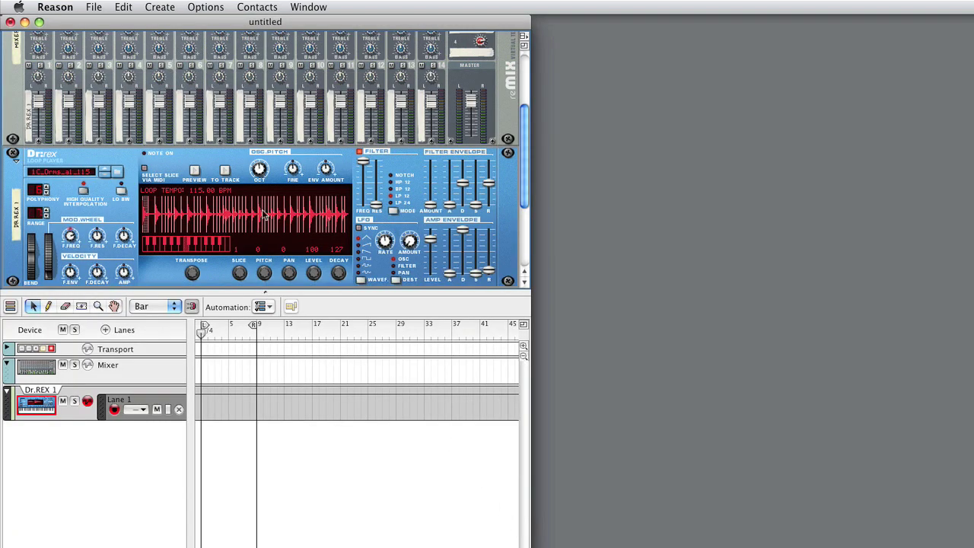
click(225, 173)
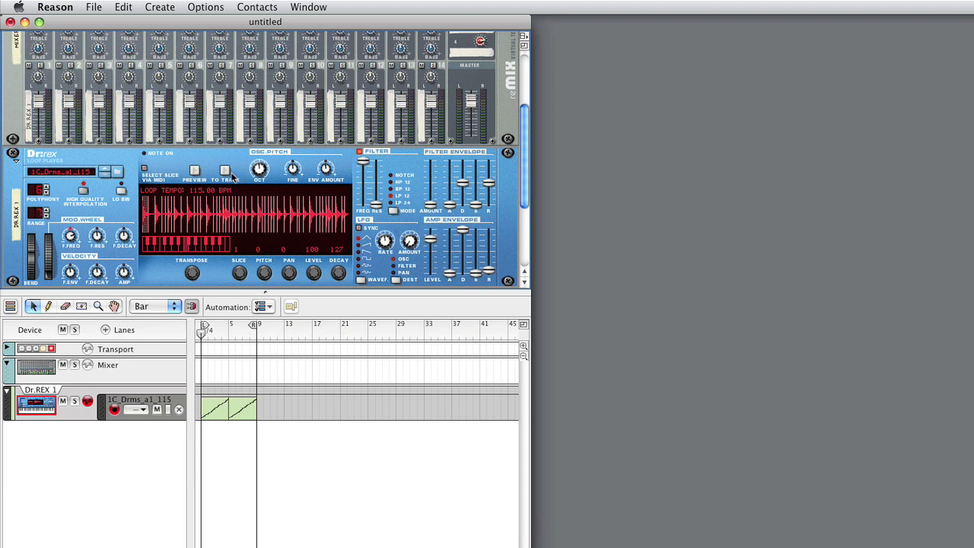
Add a second Dr.REX Loop Player and open the Reason Soul School sound bank in its loop browser.
click(161, 7)
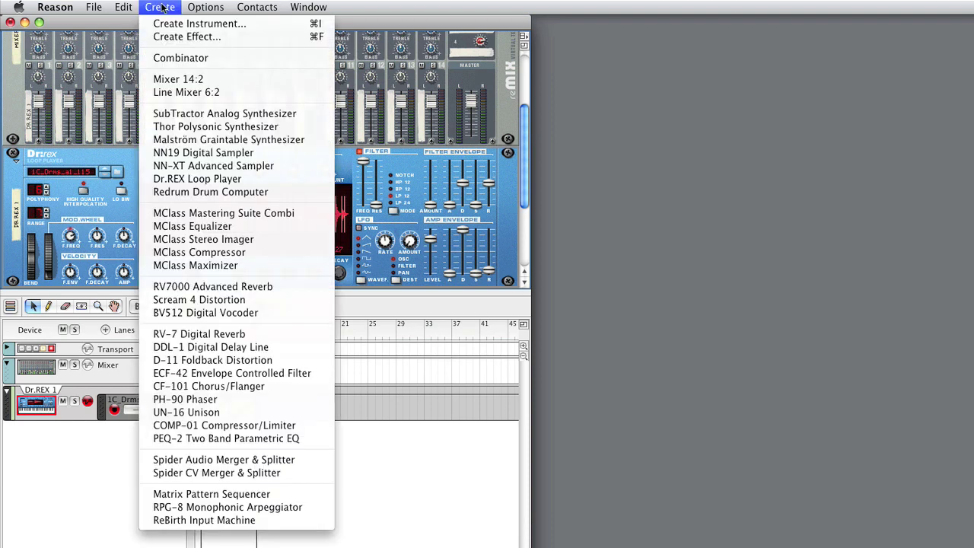
click(234, 179)
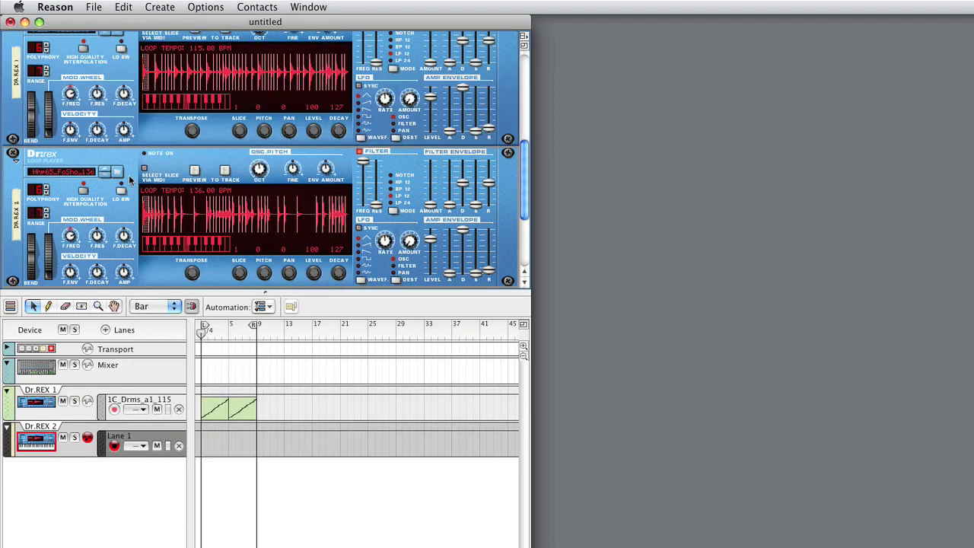
click(119, 172)
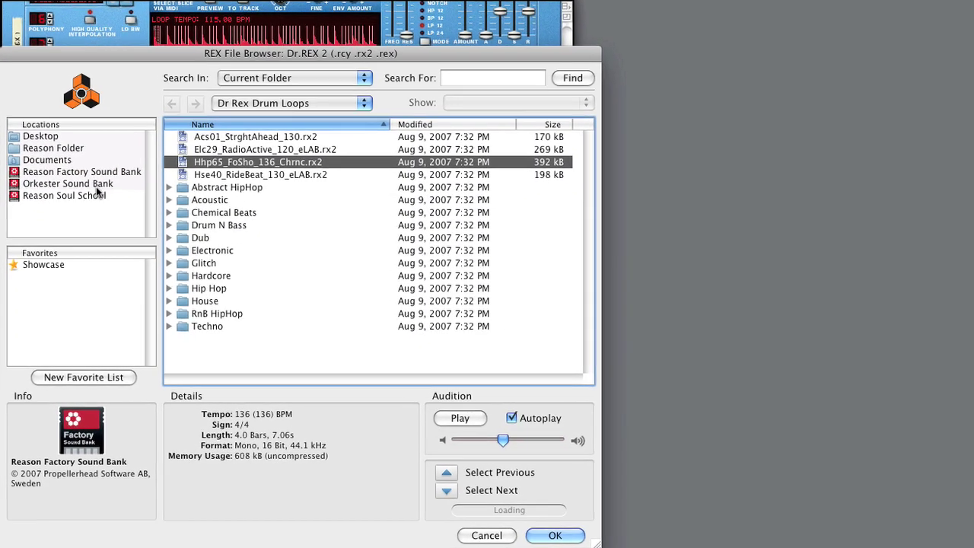
click(84, 214)
Load 1C_Drms_a_fill1_115.rx2 from the Cincinnati Groove 1 Drums folder into the second player and send it to the track.
click(185, 110)
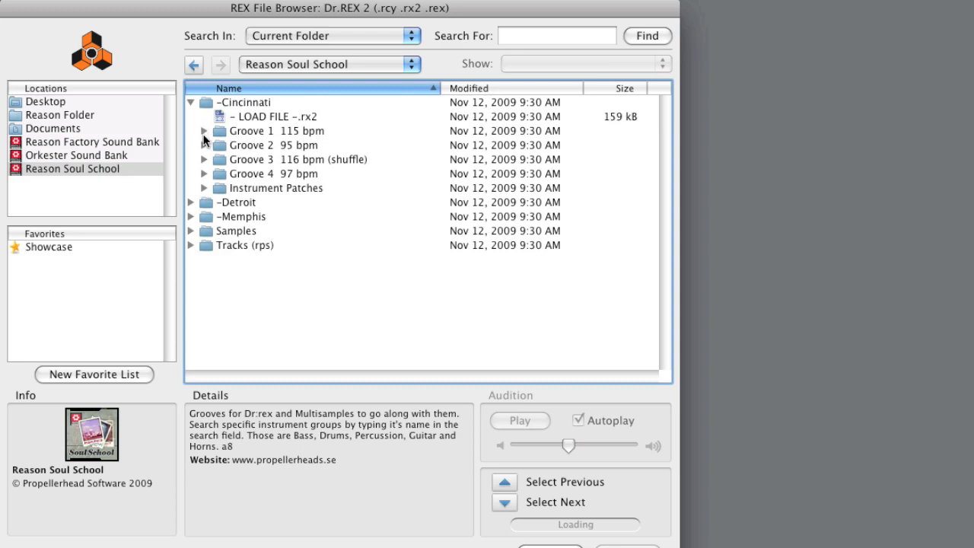
click(204, 130)
click(217, 159)
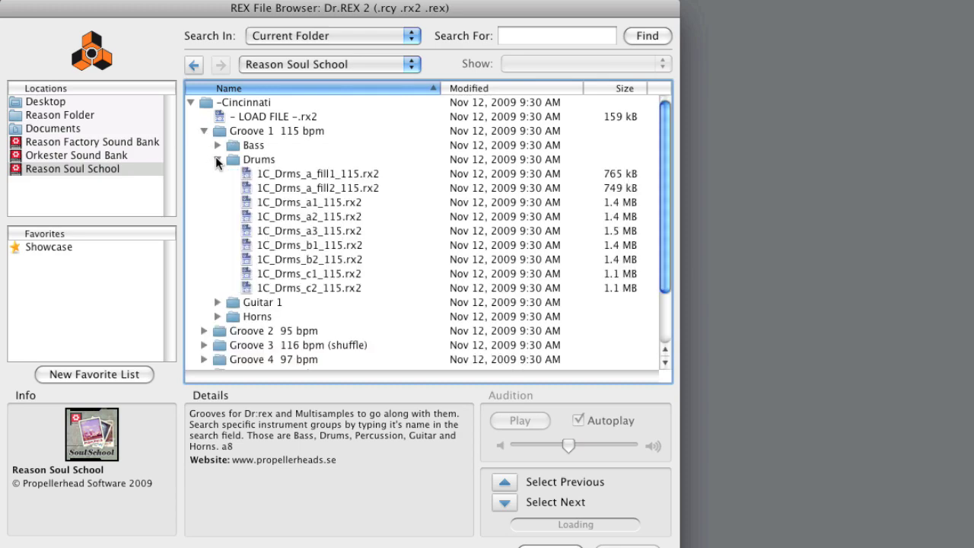
click(304, 174)
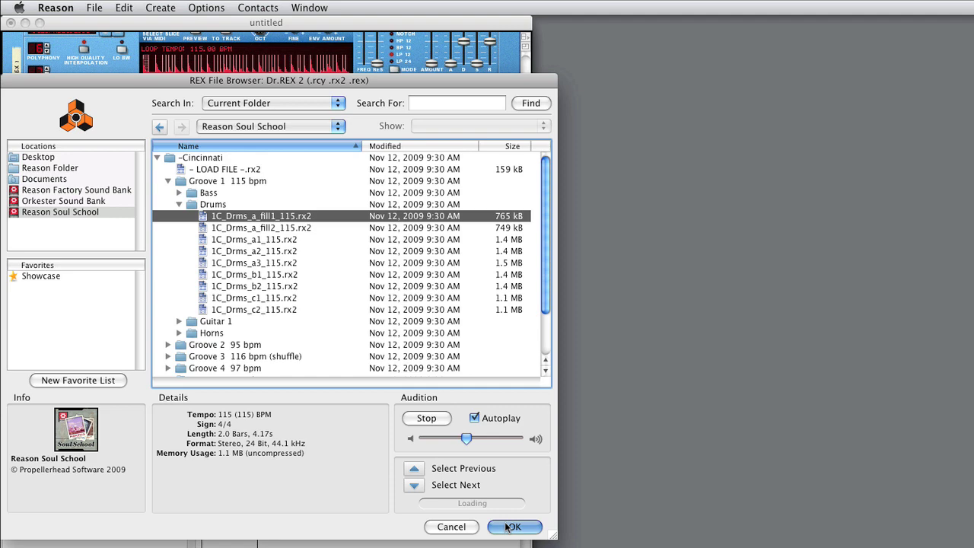
click(511, 527)
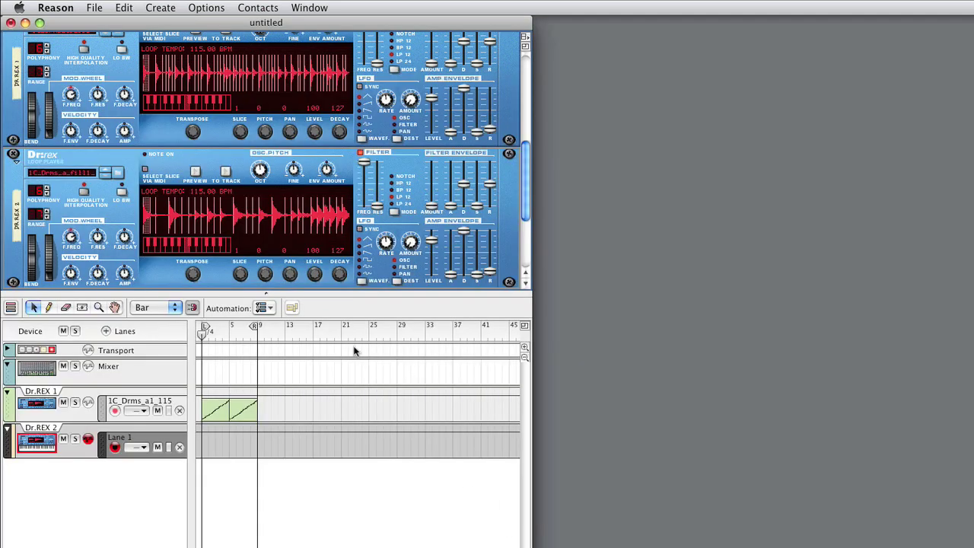
click(227, 172)
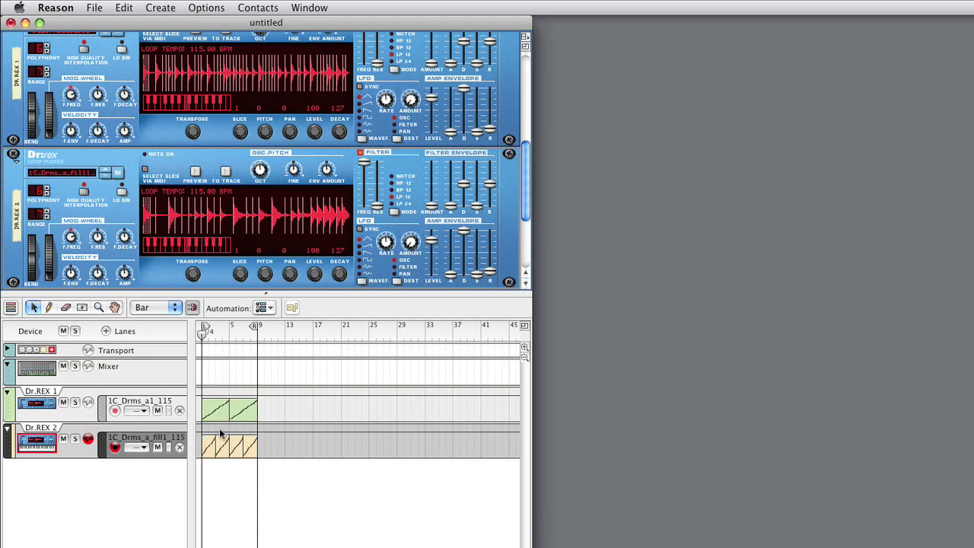
Delete all drum fill clips except the last one and shorten the second main drum clip to two bars.
drag(238, 448, 240, 446)
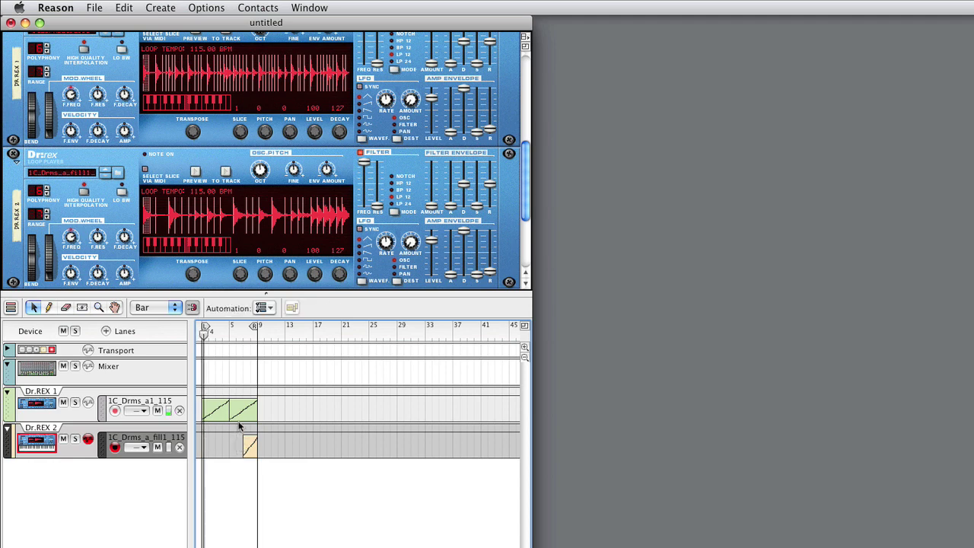
click(248, 409)
drag(251, 409, 242, 409)
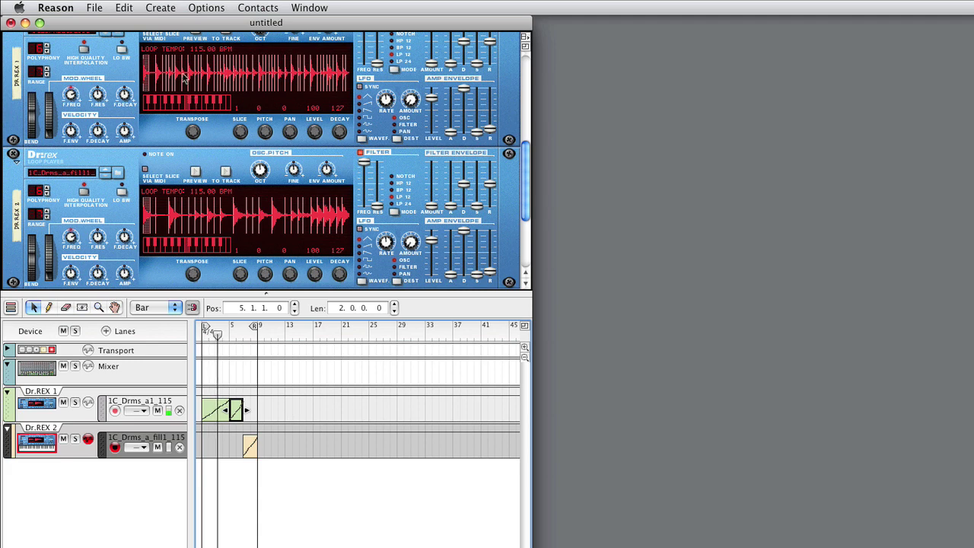
Add a third Dr.REX Loop Player and open Reason Soul School's Cincinnati Groove 1 Bass folder in its loop browser.
click(163, 8)
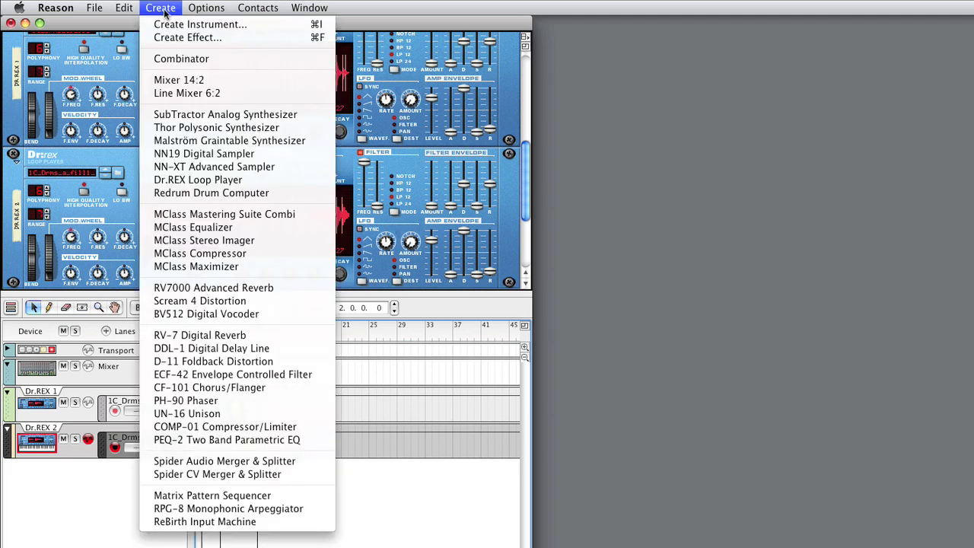
click(188, 180)
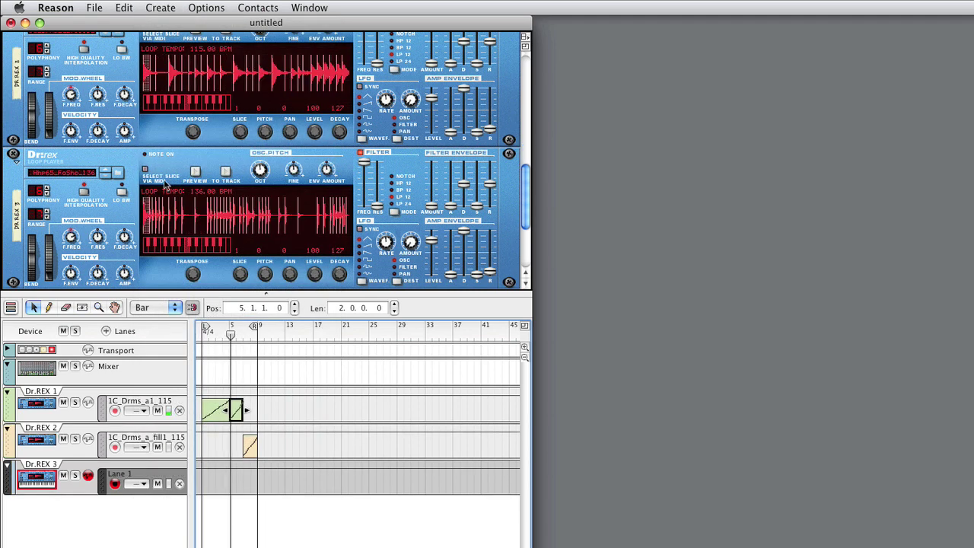
click(118, 173)
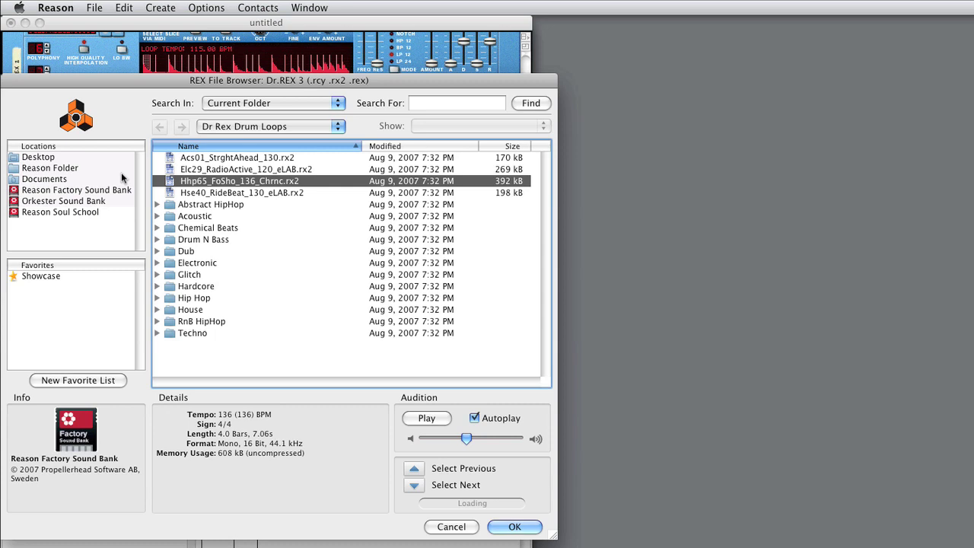
click(68, 211)
click(156, 157)
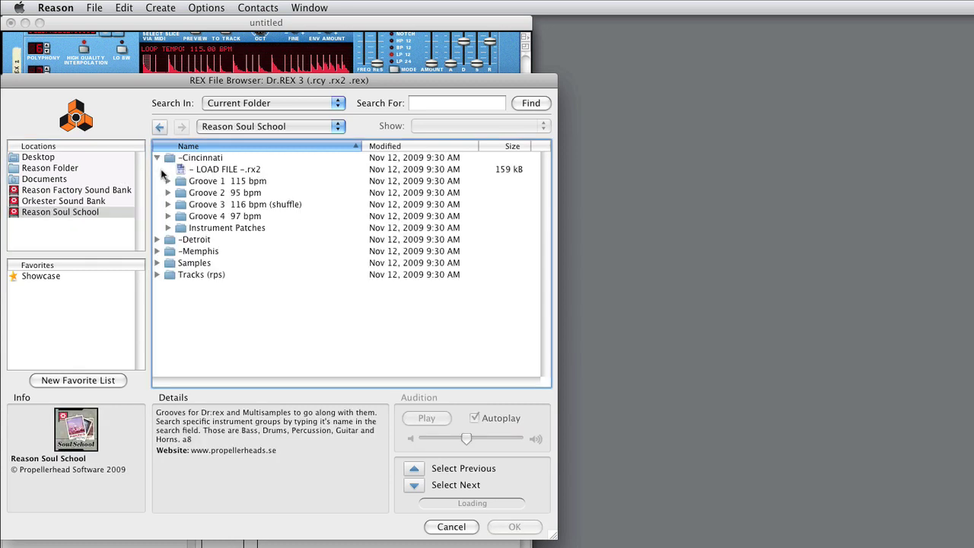
click(169, 182)
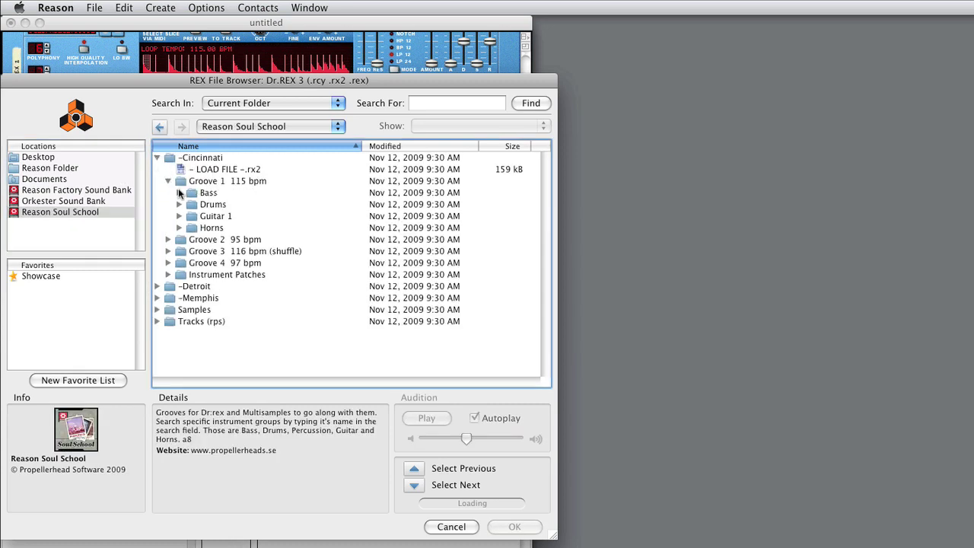
click(179, 192)
Audition the bass loops 1C_Bb_Bss_c1, 1C_Bb_Bss_b1, 1C_Bb_Bss_b2 and 1C_D_Bss_a1.
click(243, 230)
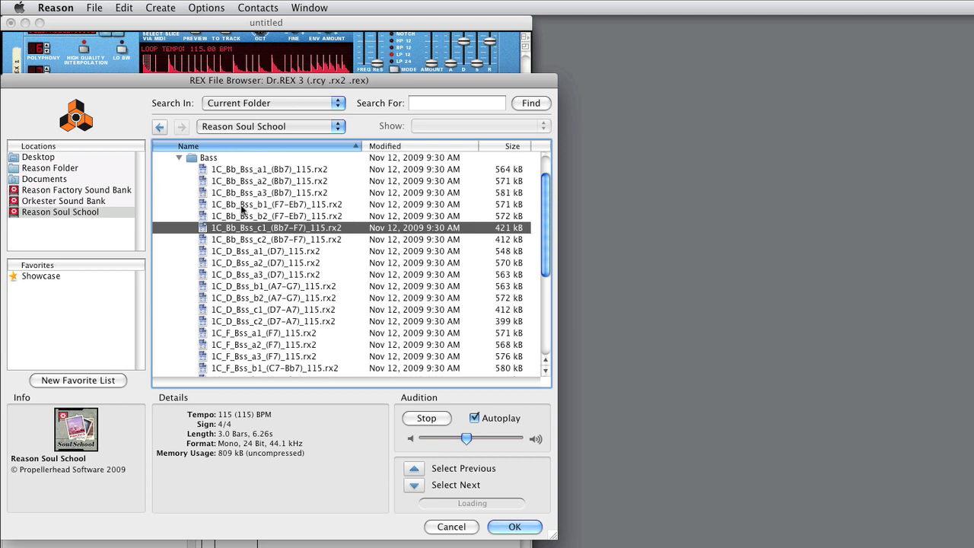
click(242, 206)
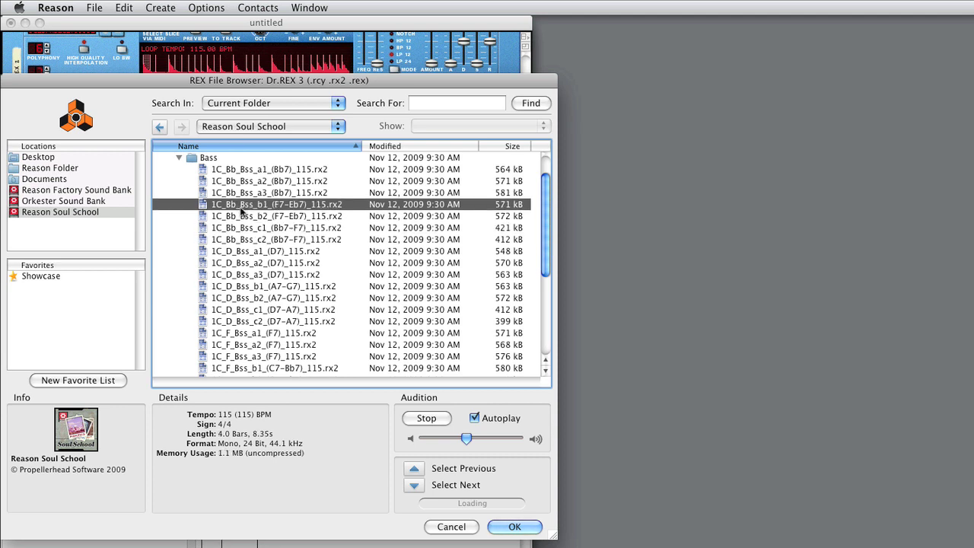
click(243, 218)
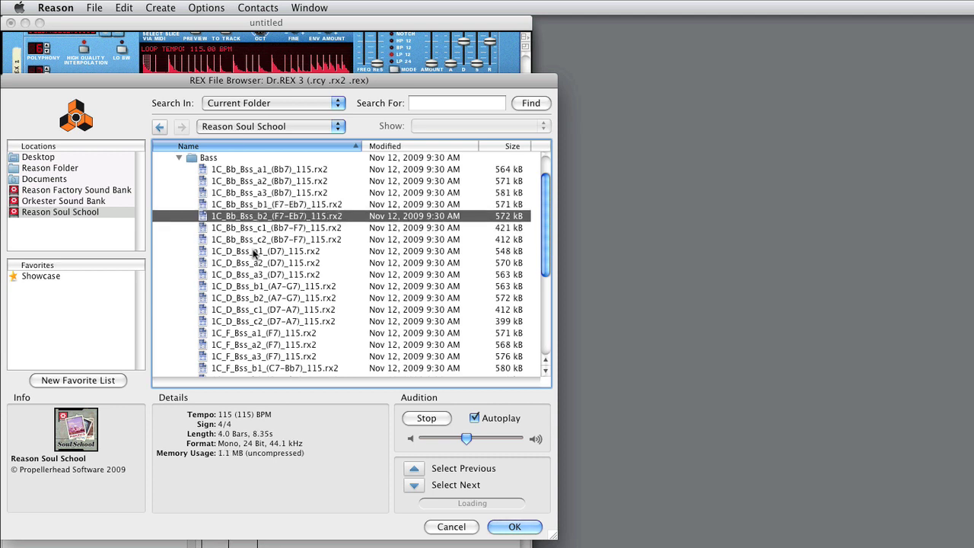
click(254, 254)
Load 1C_Bb_Bss_b1_(F7-Eb7)_115.rx2 into the third Dr.REX player and send it to the track.
click(245, 205)
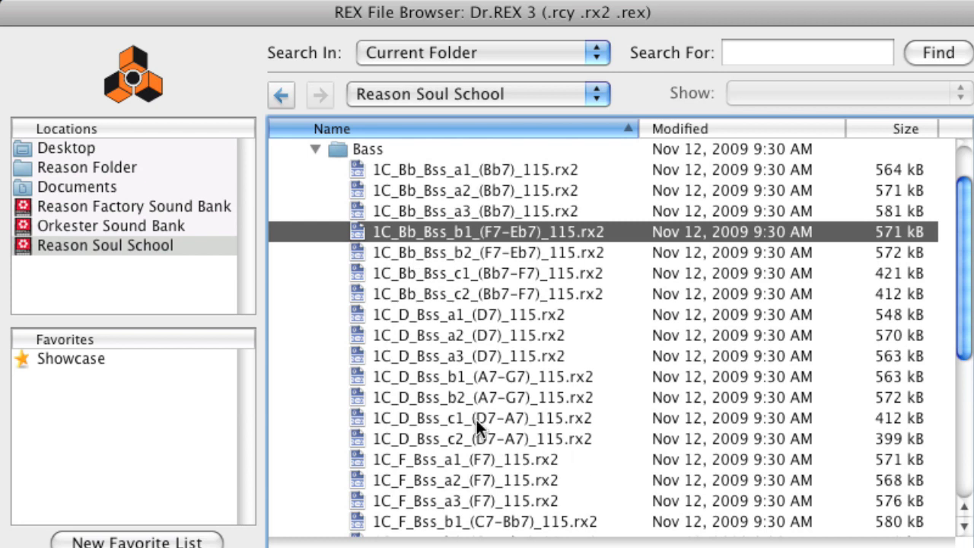
click(381, 232)
drag(403, 232, 574, 237)
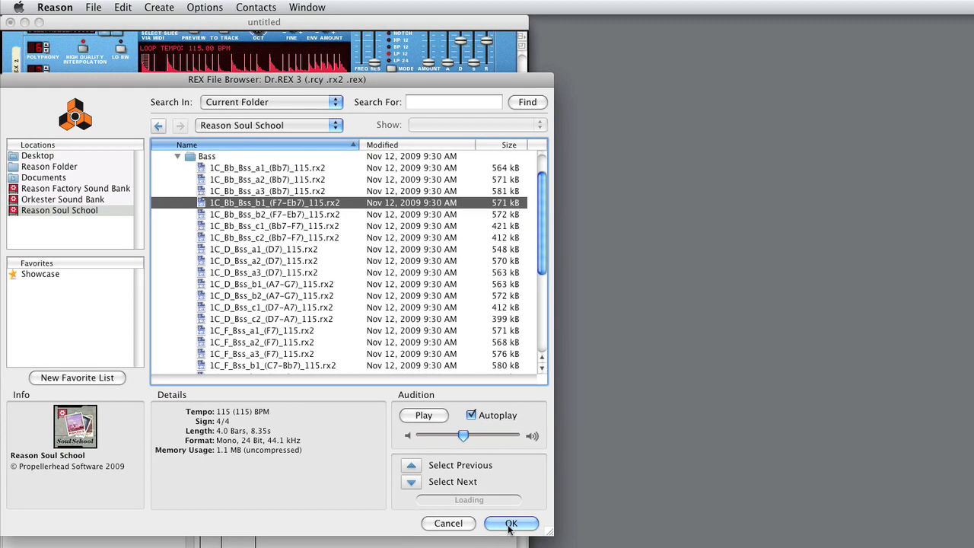
click(508, 522)
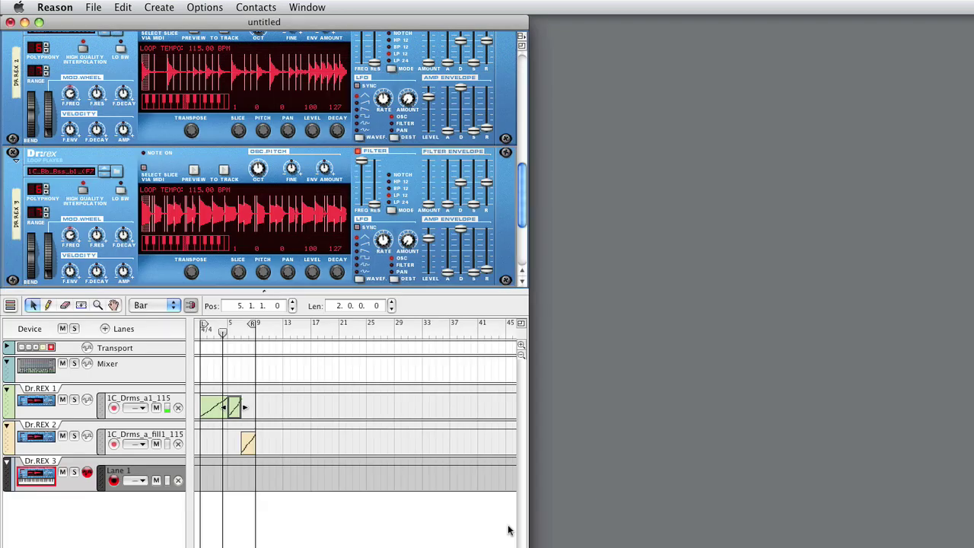
click(226, 172)
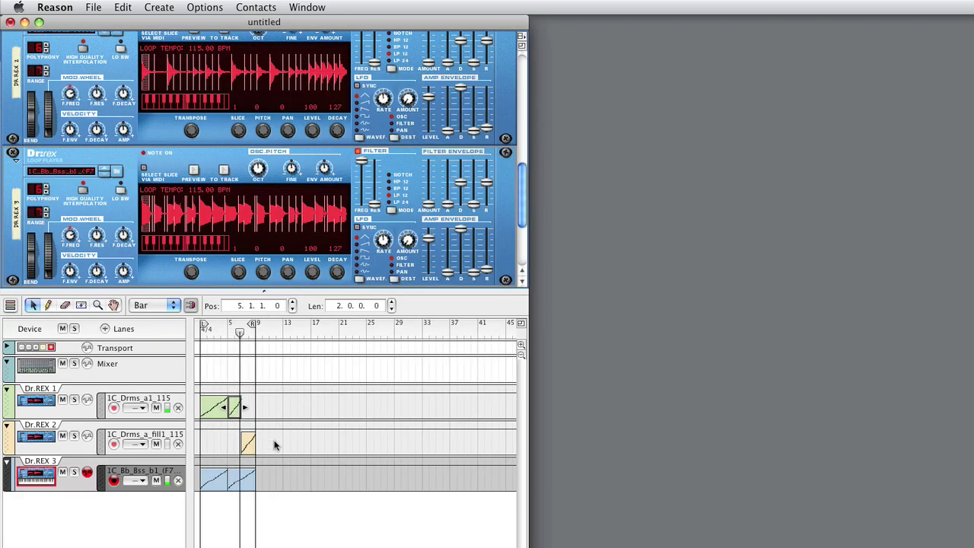
Add a fourth Dr.REX Loop Player and open Reason Soul School's Cincinnati Groove 2 Guitar 1 folder in its loop browser.
click(301, 527)
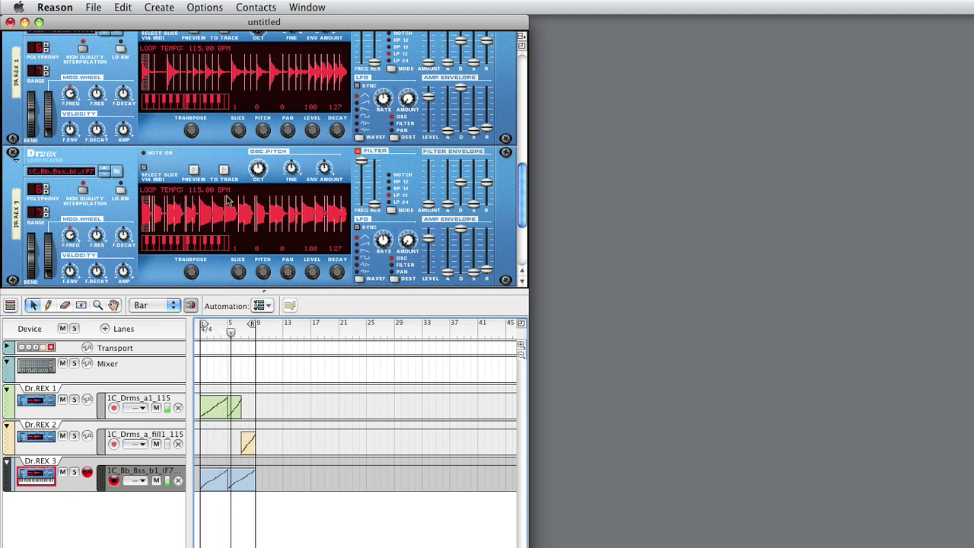
click(160, 9)
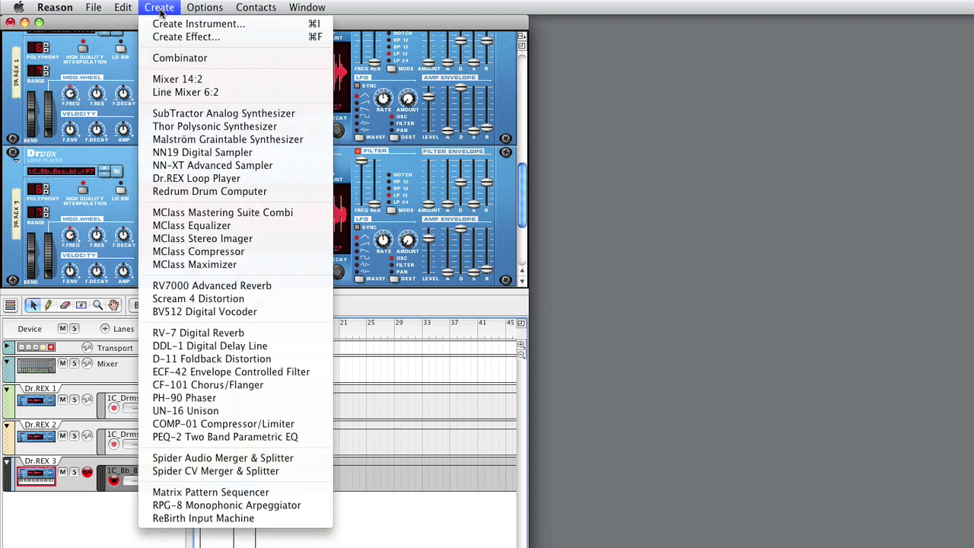
click(196, 178)
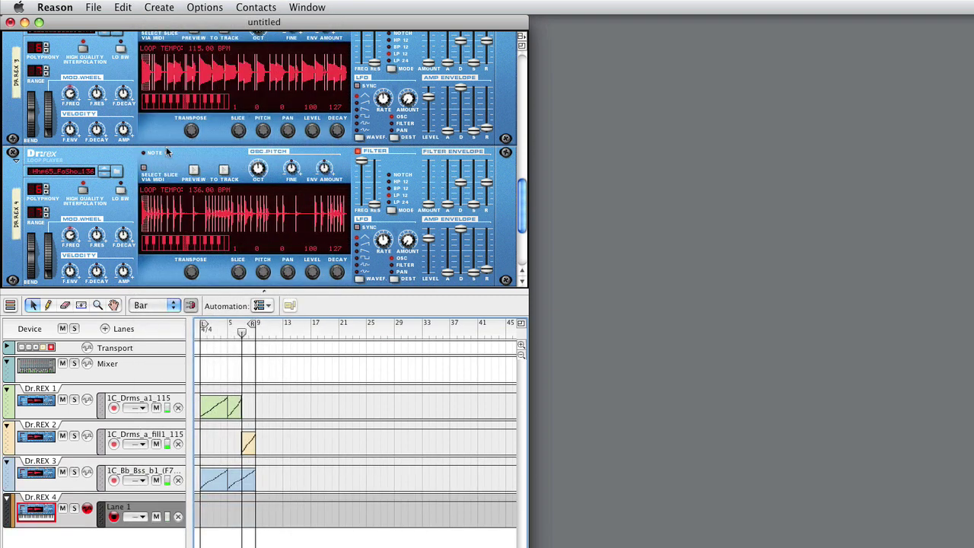
click(118, 172)
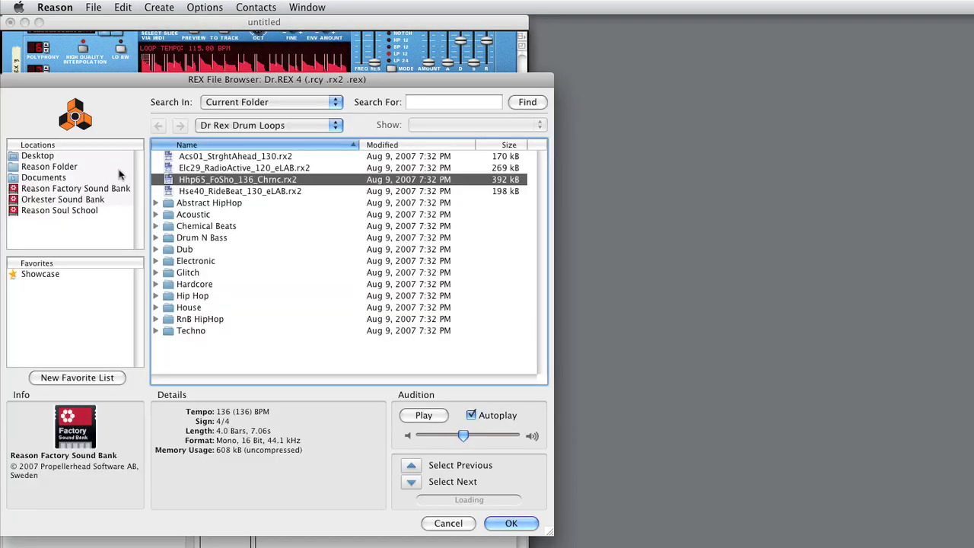
click(61, 211)
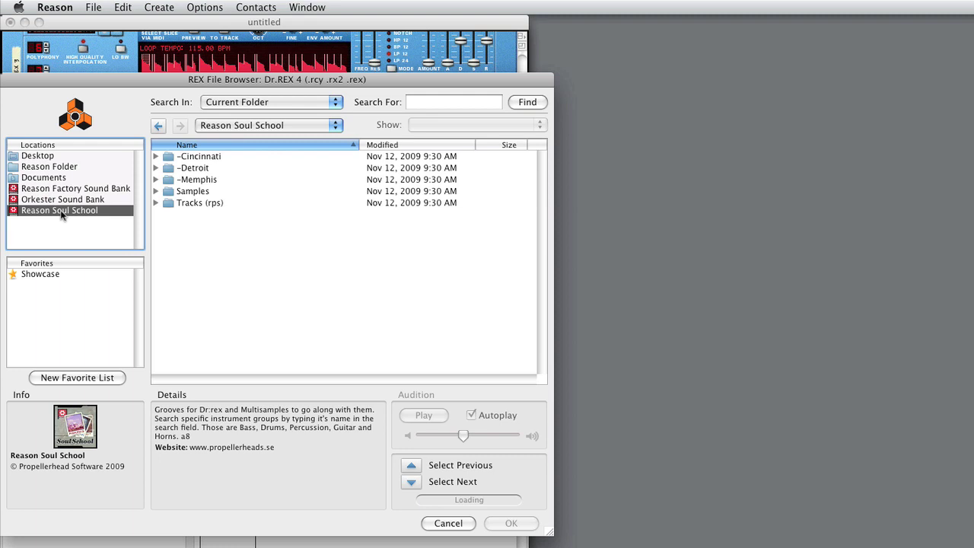
click(155, 157)
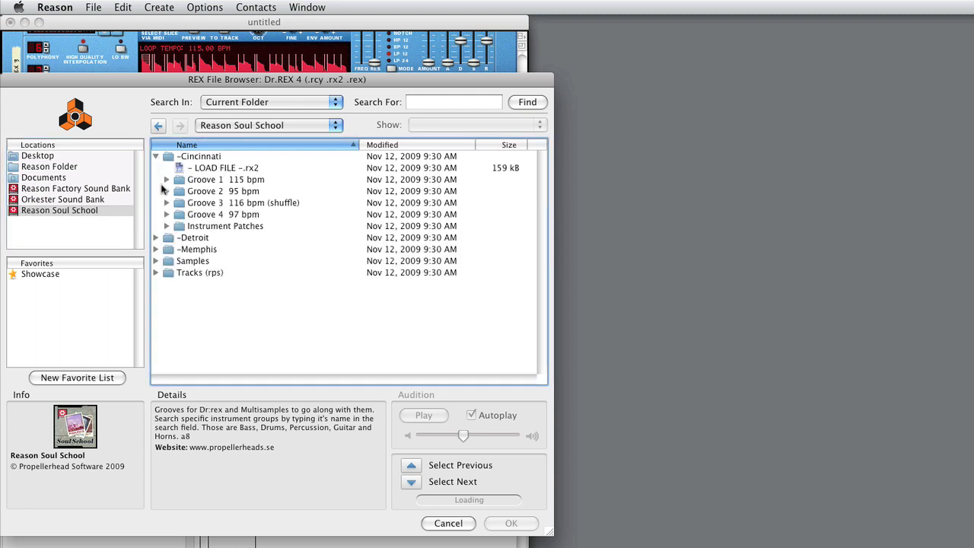
click(167, 192)
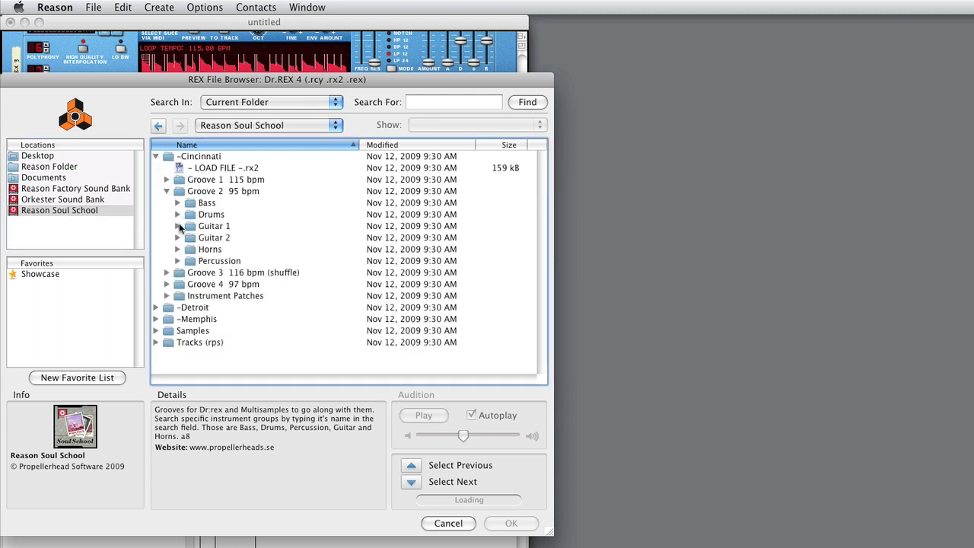
click(178, 226)
Load 2C_Fm_Gtr1_b3_(Fm7)_95.rx2 into the fourth Dr.REX player and send it to the track.
scroll(221, 273, down, 3)
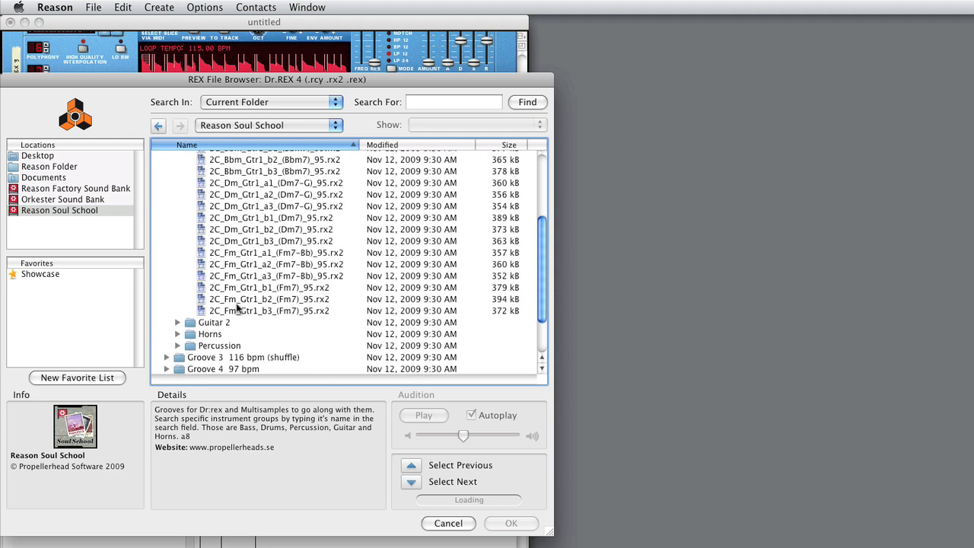
click(242, 311)
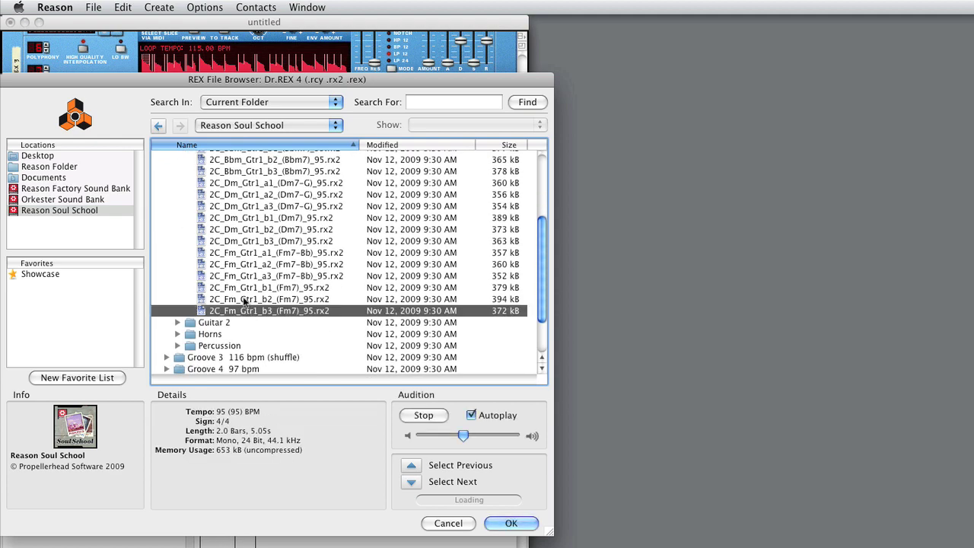
click(510, 524)
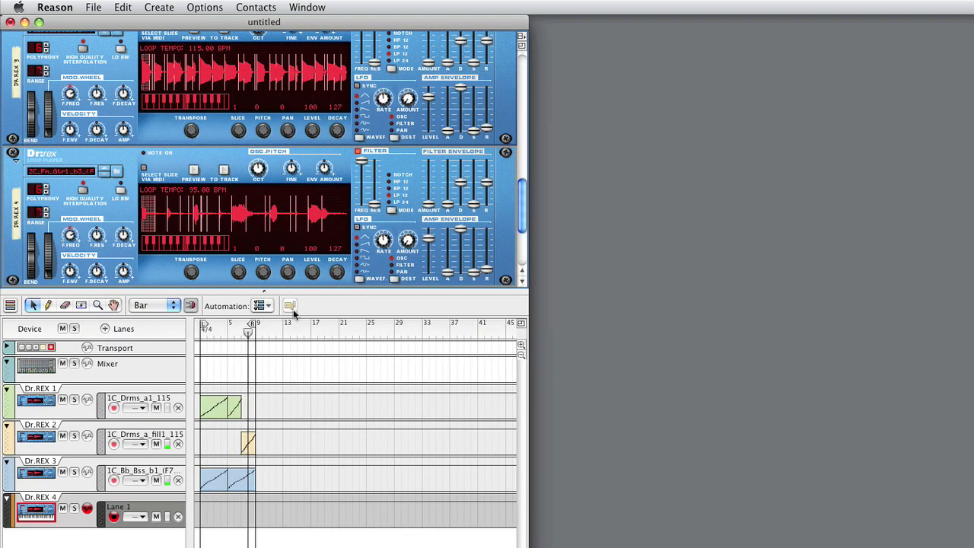
click(225, 171)
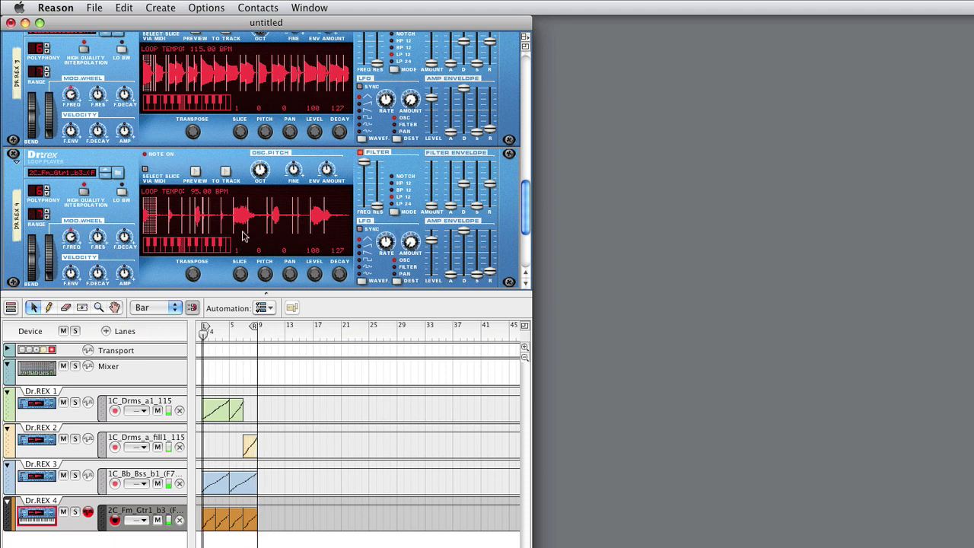
Add an NN-XT Advanced Sampler below the fourth Dr.REX player and open its patch browser.
click(162, 8)
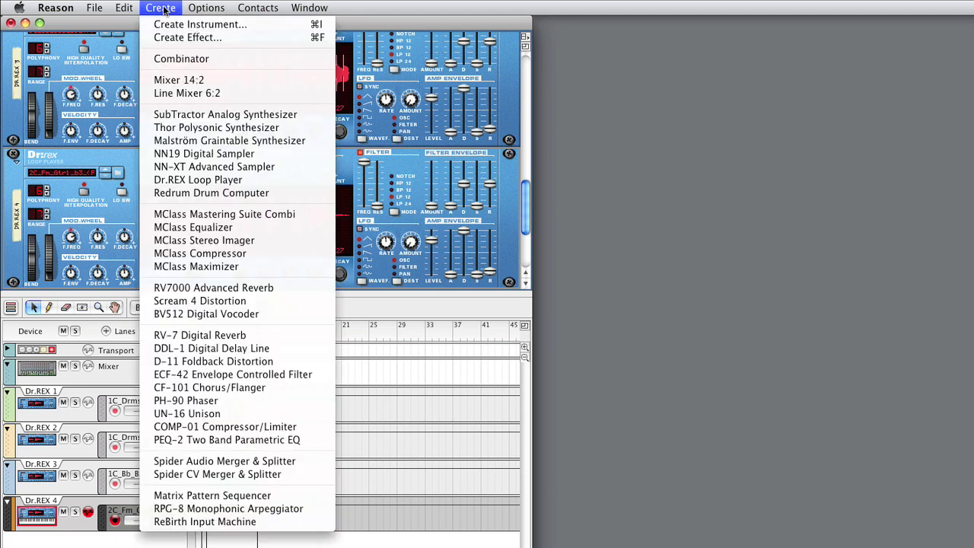
click(199, 167)
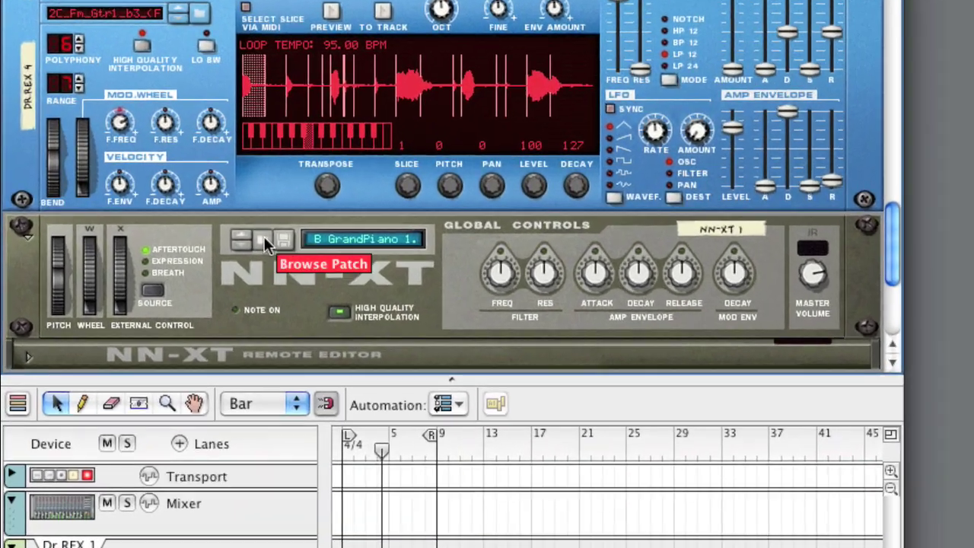
click(264, 241)
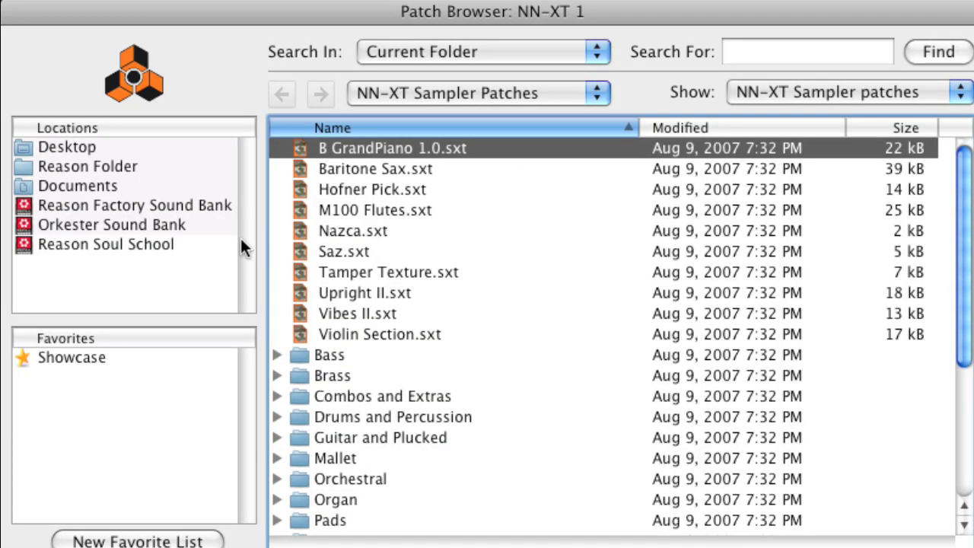
Select the patch C Gt1 Short w tight attacks.sxt from Reason Soul School's Cincinnati guitar Basic Patches (NN-XT) folder.
click(133, 246)
click(270, 148)
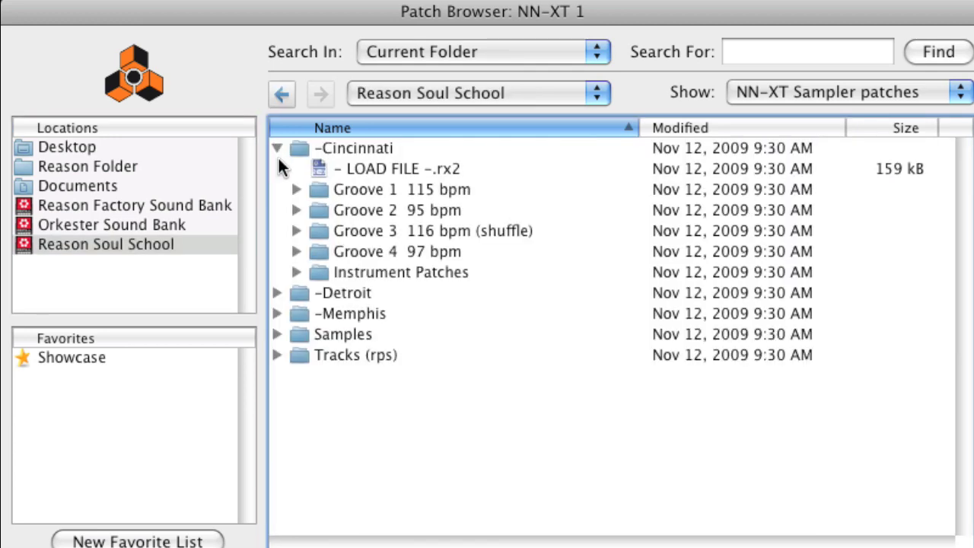
click(297, 273)
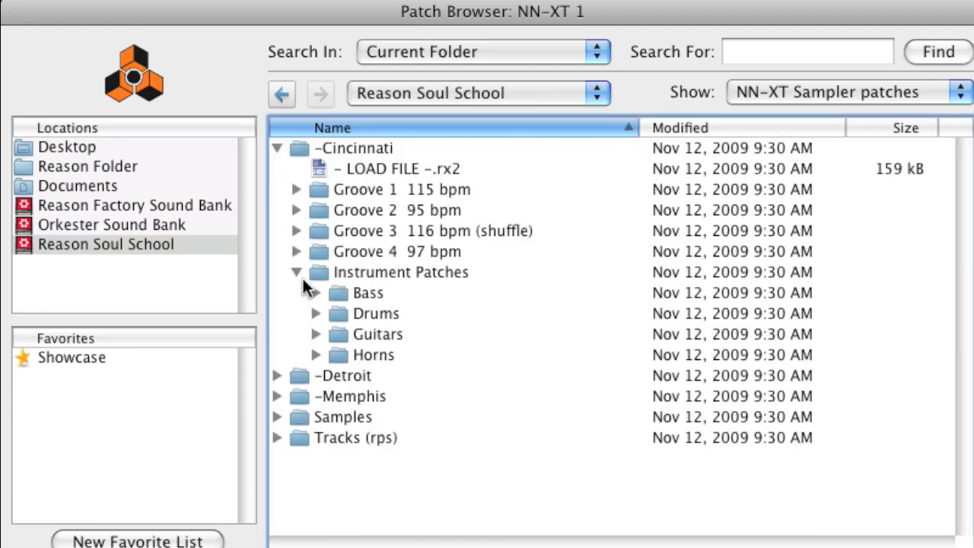
click(316, 333)
click(335, 354)
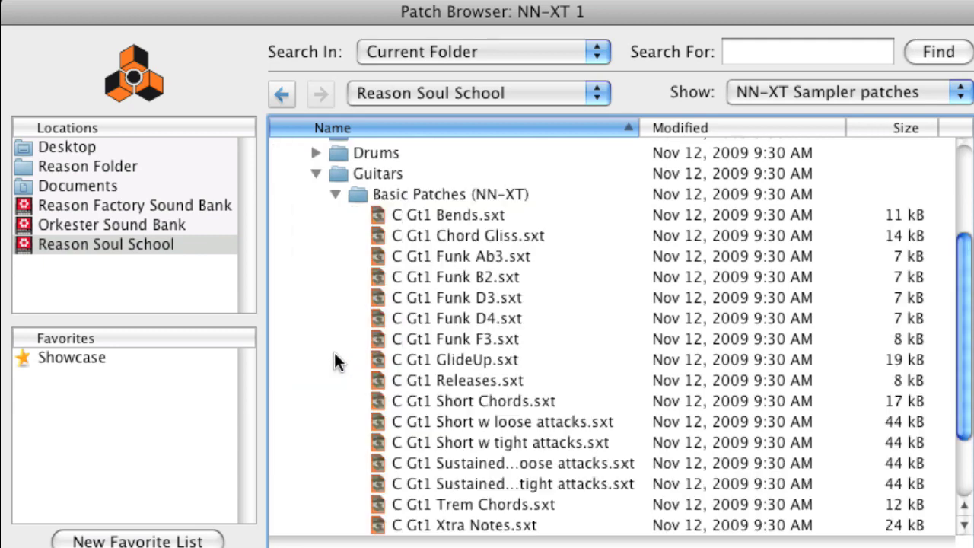
click(455, 439)
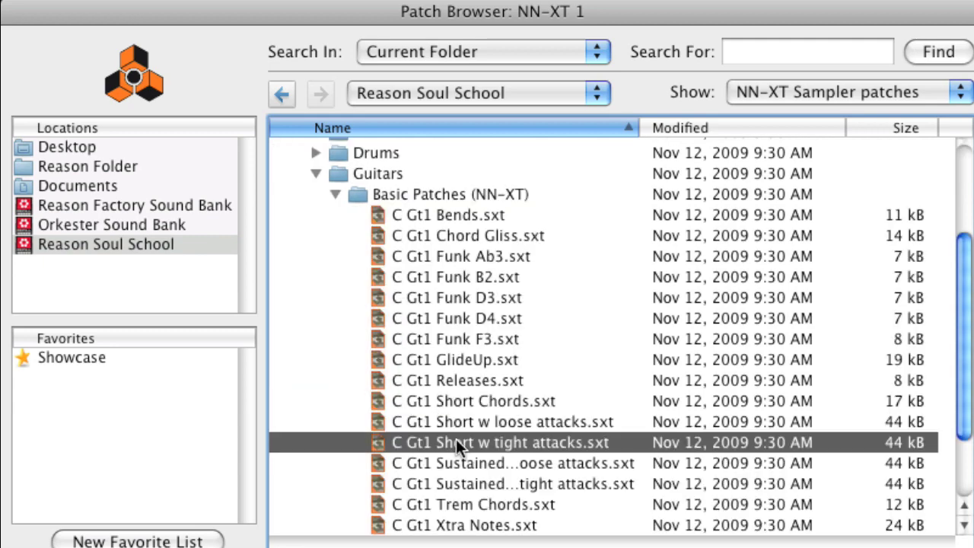